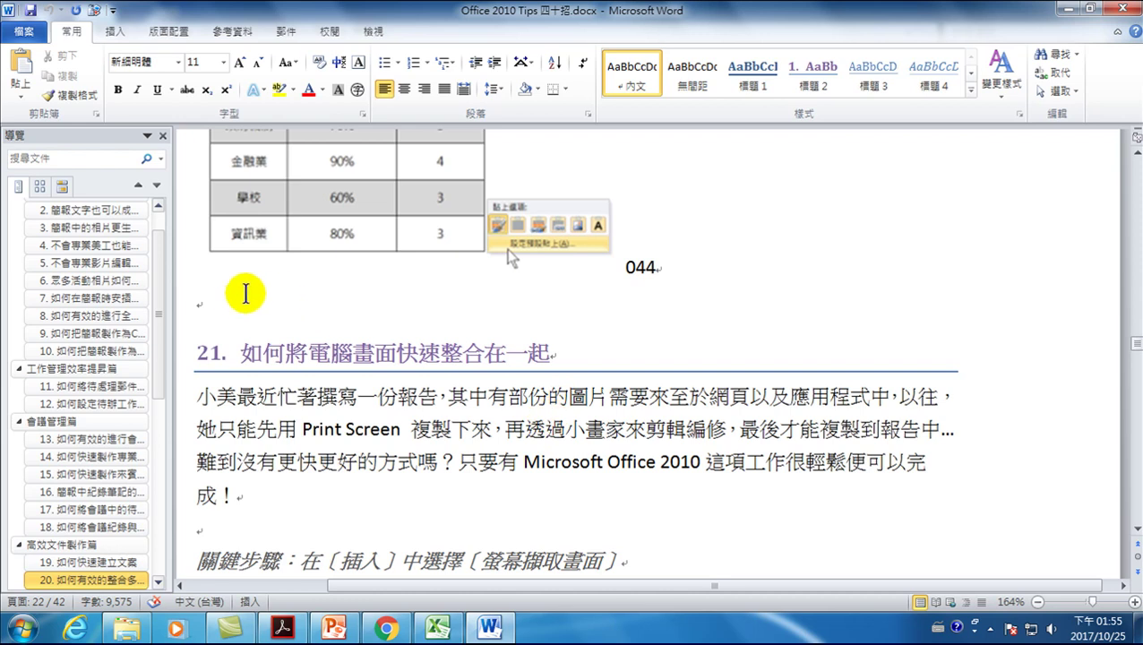
- Add blank lines above heading 21 below the table and move onto the empty line
{"action": "left_click", "coordinate": [238, 297]}
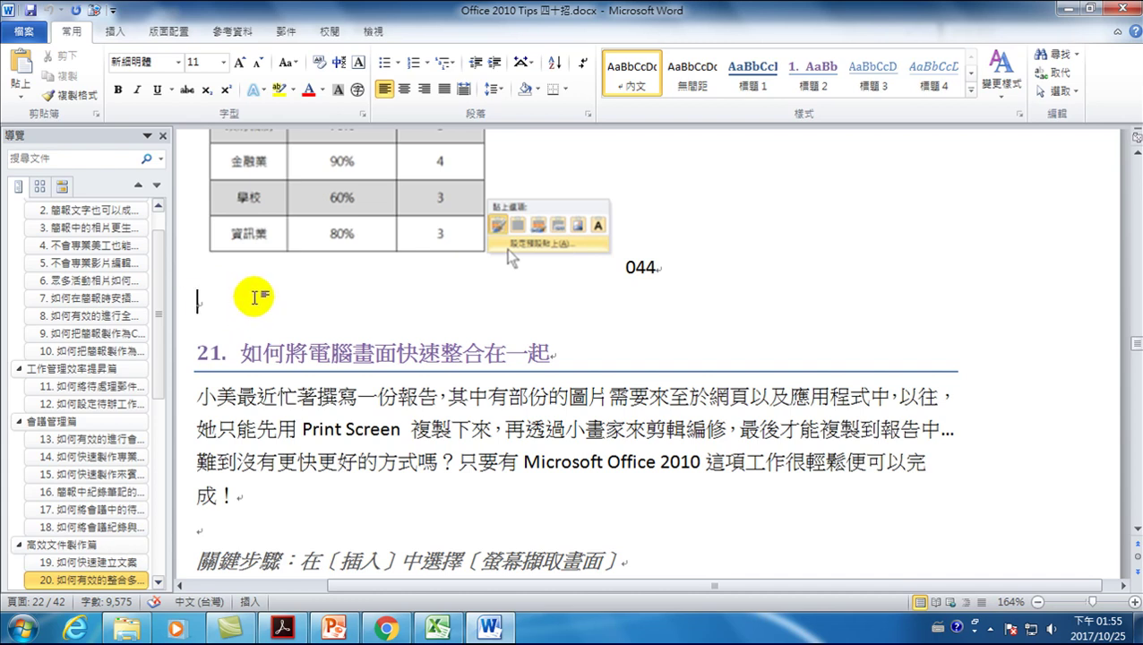
{"action": "key", "text": "Return"}
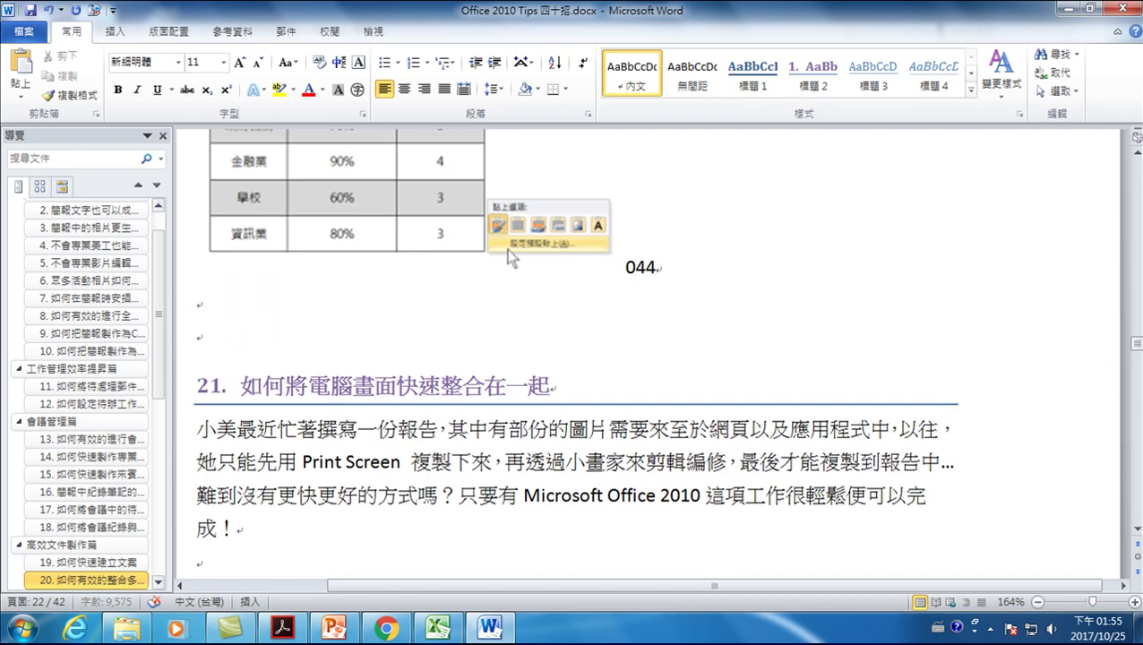
{"action": "key", "text": "Return"}
{"action": "key", "text": "Up"}
{"action": "key", "text": "Up"}
{"action": "key", "text": "Down"}
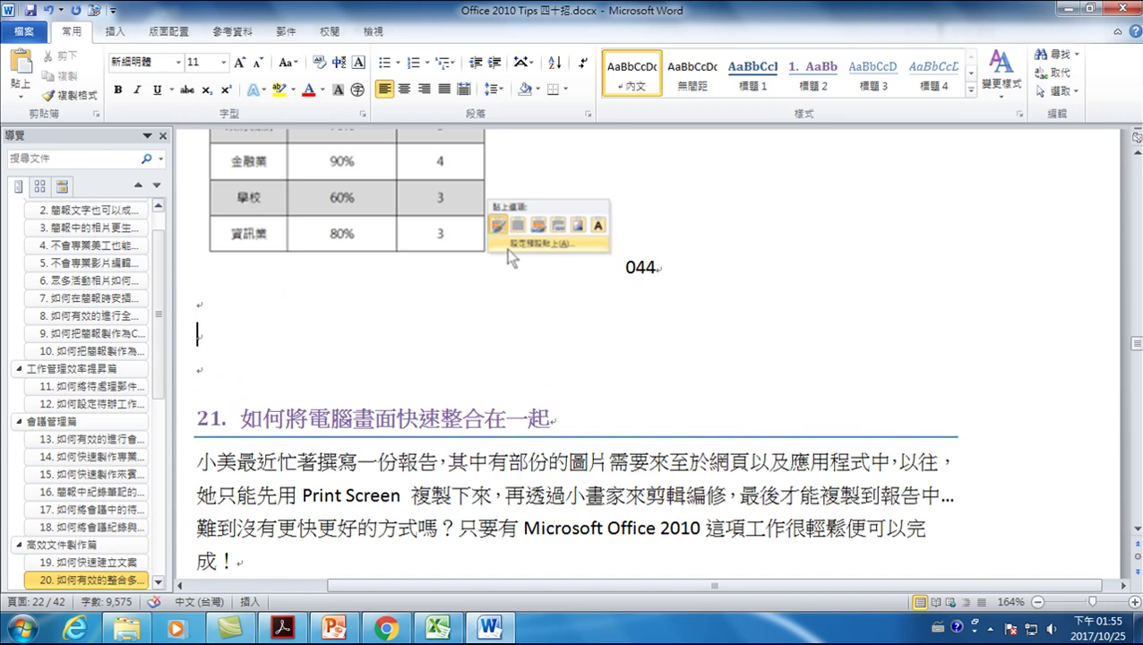
- Type '2017/10/25 下午 01:56' on that line, then start a new line below it
{"action": "type", "text": "2017/"}
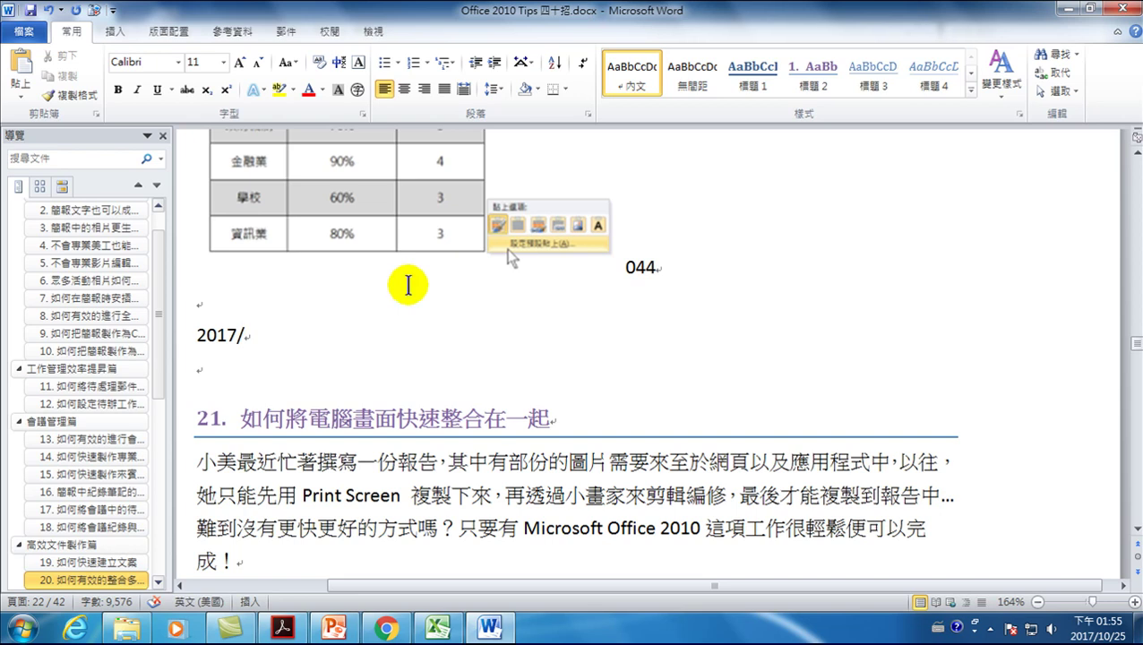
{"action": "left_click", "coordinate": [1136, 634]}
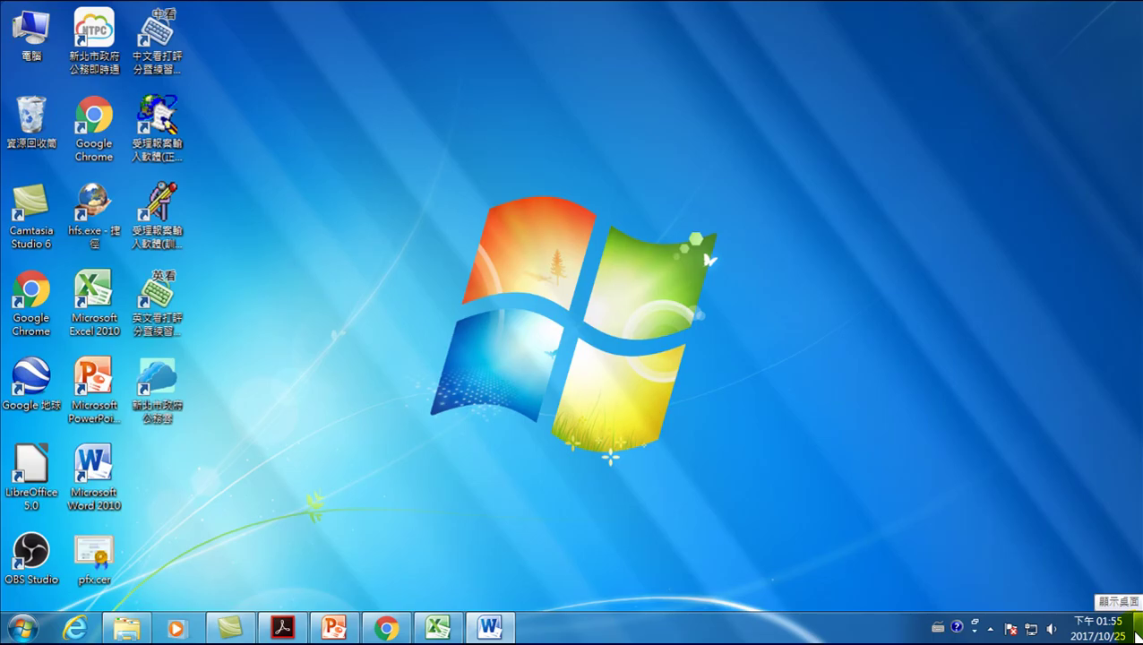
{"action": "left_click", "coordinate": [1136, 634]}
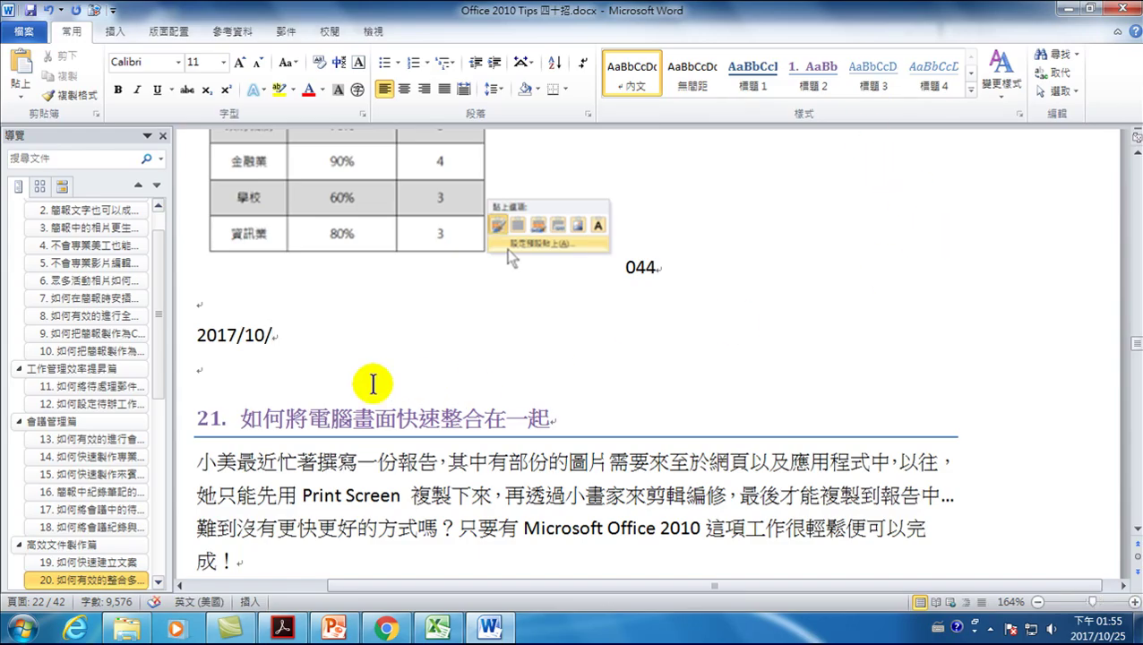
{"action": "type", "text": "25"}
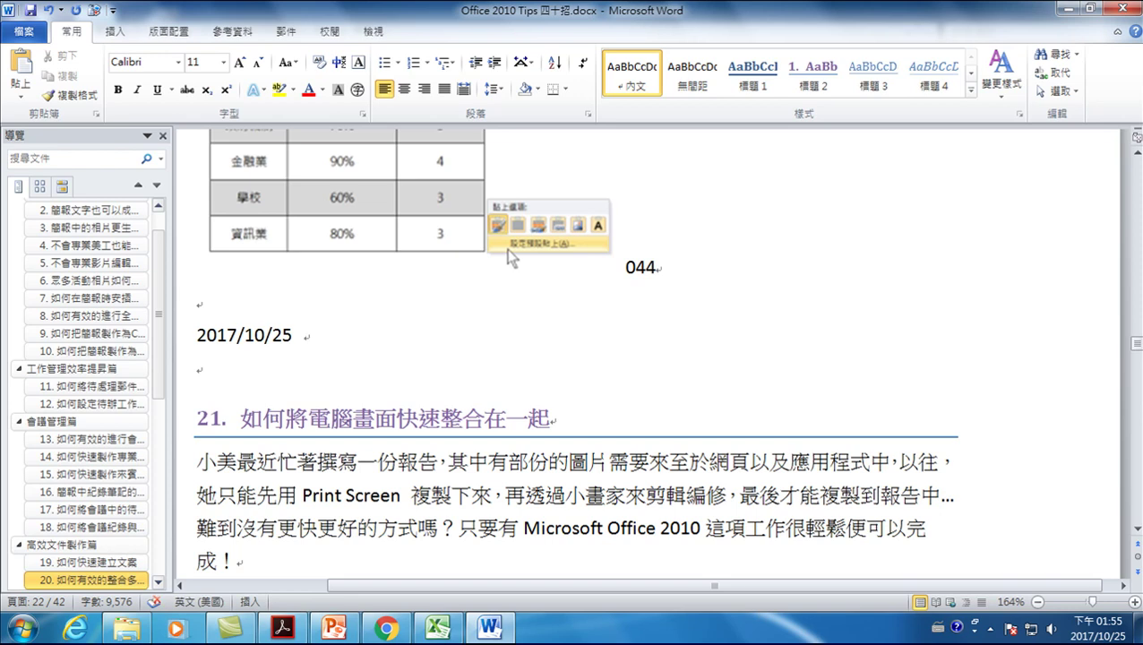
{"action": "key", "text": "ctrl+shift"}
{"action": "type", "text": "下午"}
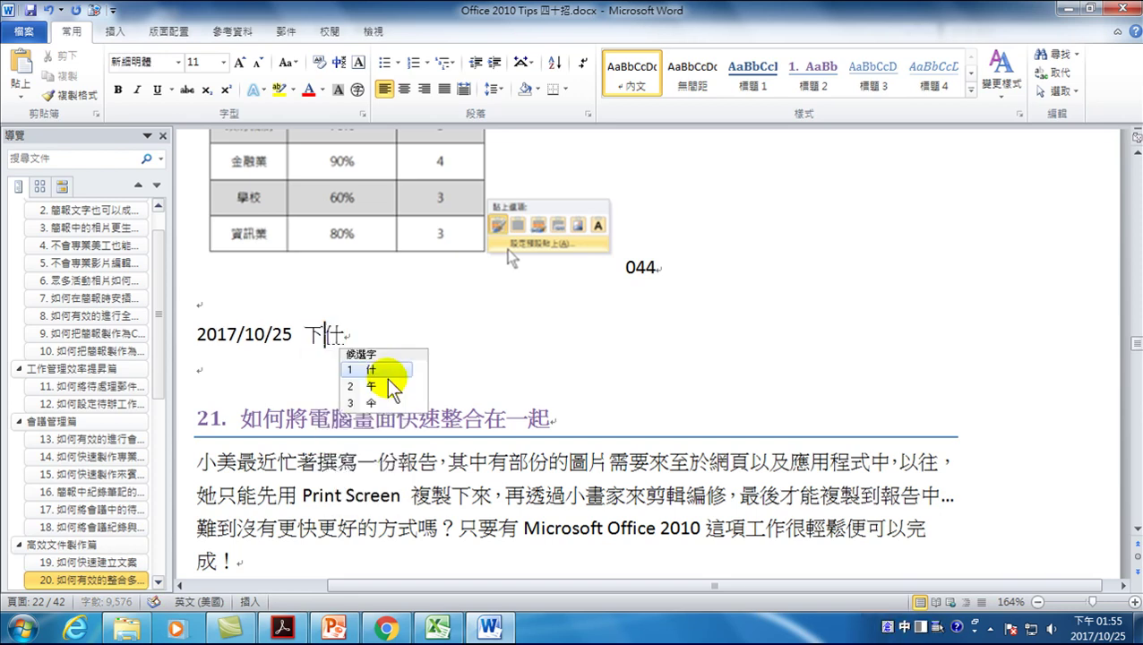
{"action": "key", "text": "ctrl+shift"}
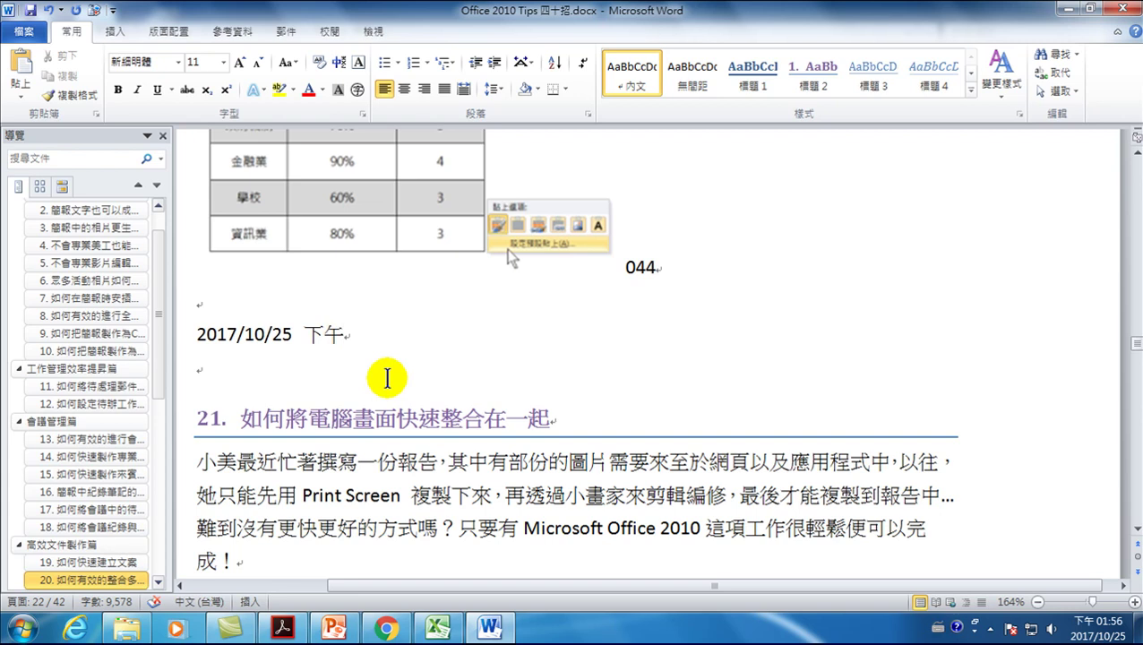
{"action": "type", "text": " 01:"}
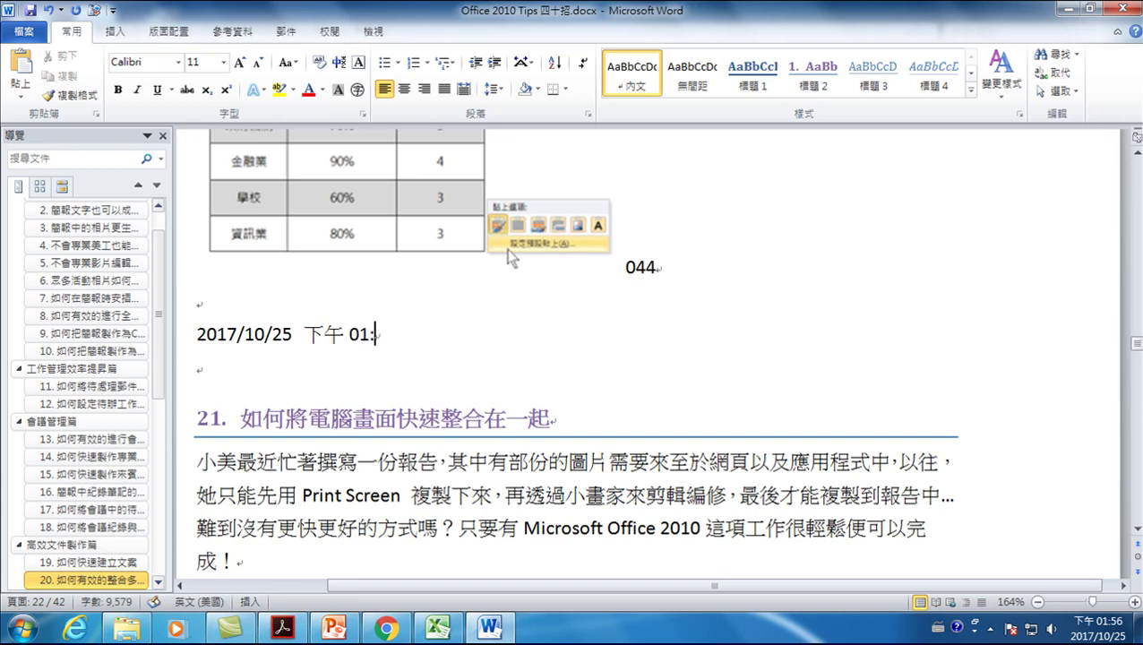
{"action": "type", "text": "56"}
{"action": "key", "text": "Return"}
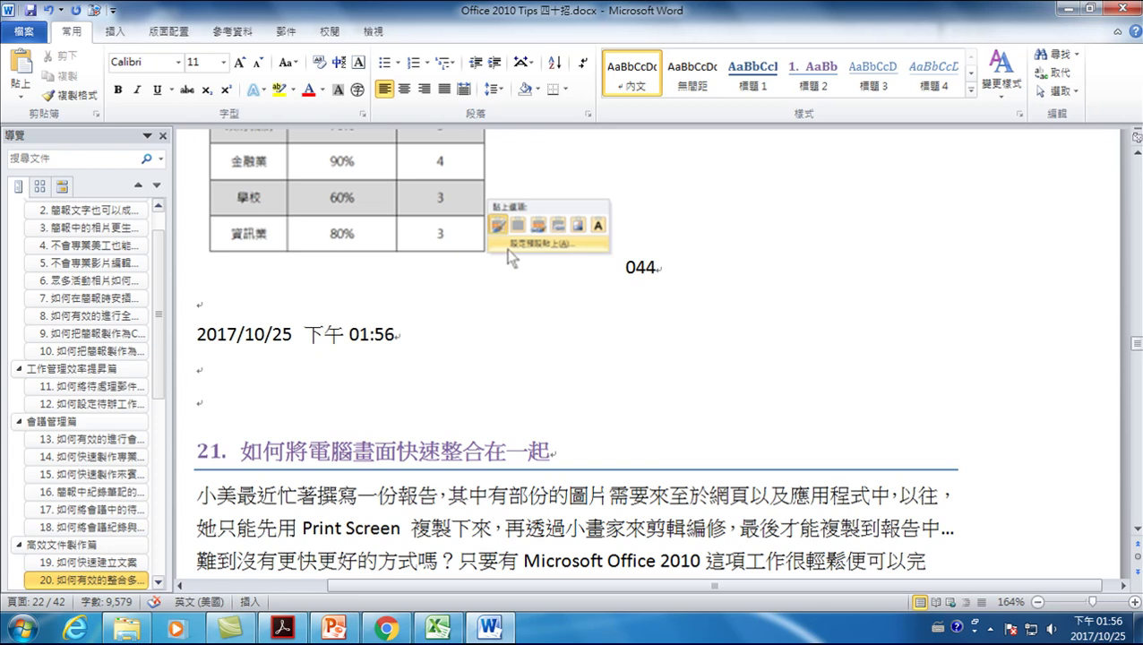
- Insert an automatic date field reading 10/25/2017 with Alt+Shift+D on the new line
{"action": "left_click", "coordinate": [387, 377]}
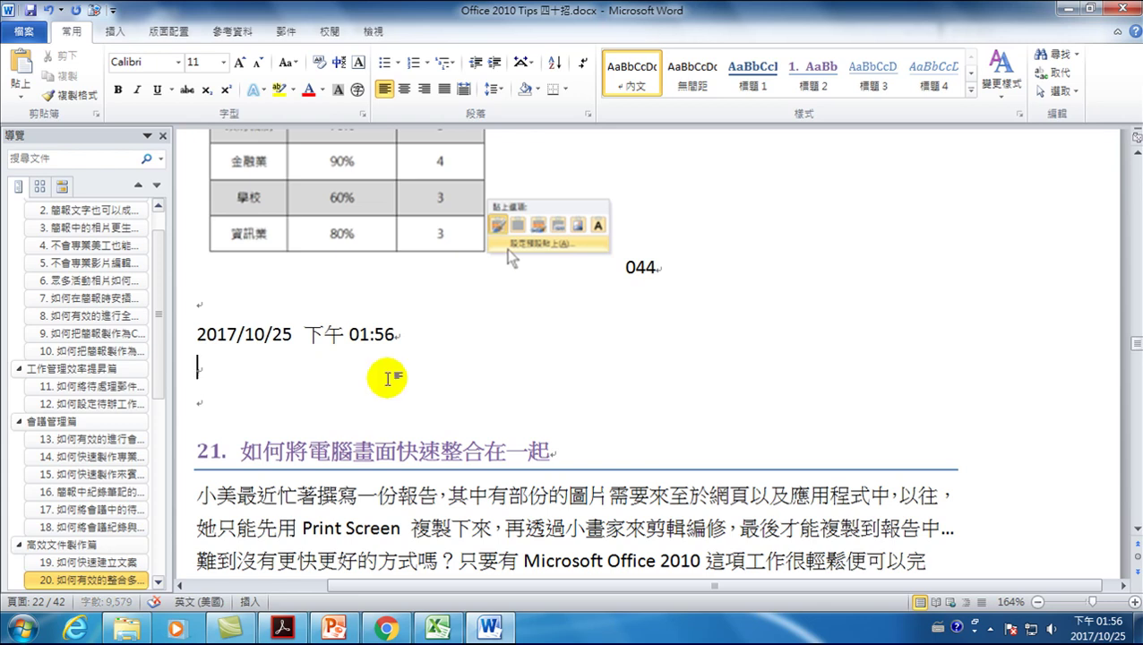
{"action": "key", "text": "alt"}
{"action": "key", "text": "alt"}
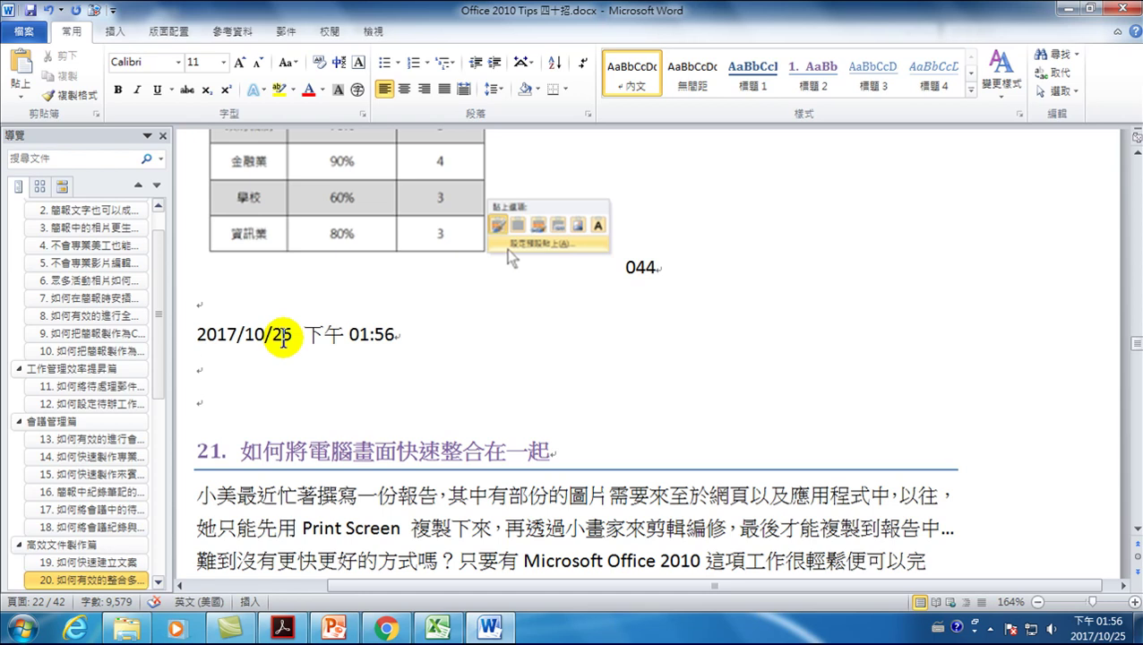
{"action": "key", "text": "alt+shift+d"}
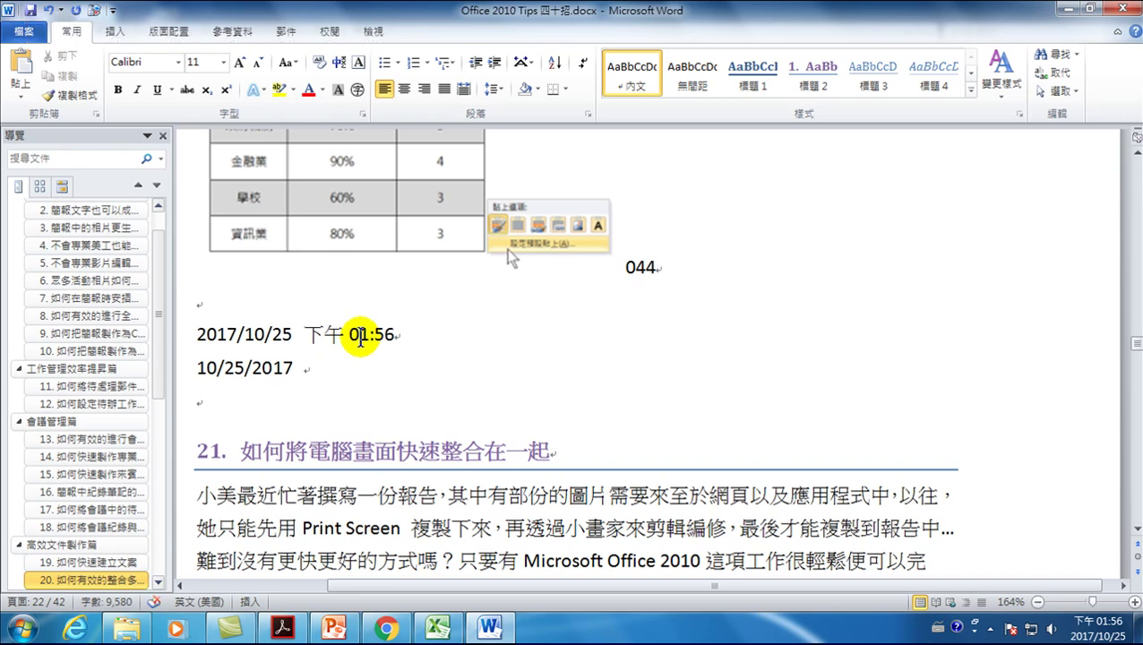
- Add a 1:56 PM time field with Alt+Shift+T, then click the date and time fields to see their shading
{"action": "key", "text": "alt+shift+t"}
{"action": "left_click_drag", "start_coordinate": [359, 367], "coordinate": [264, 367]}
{"action": "left_click", "coordinate": [266, 367]}
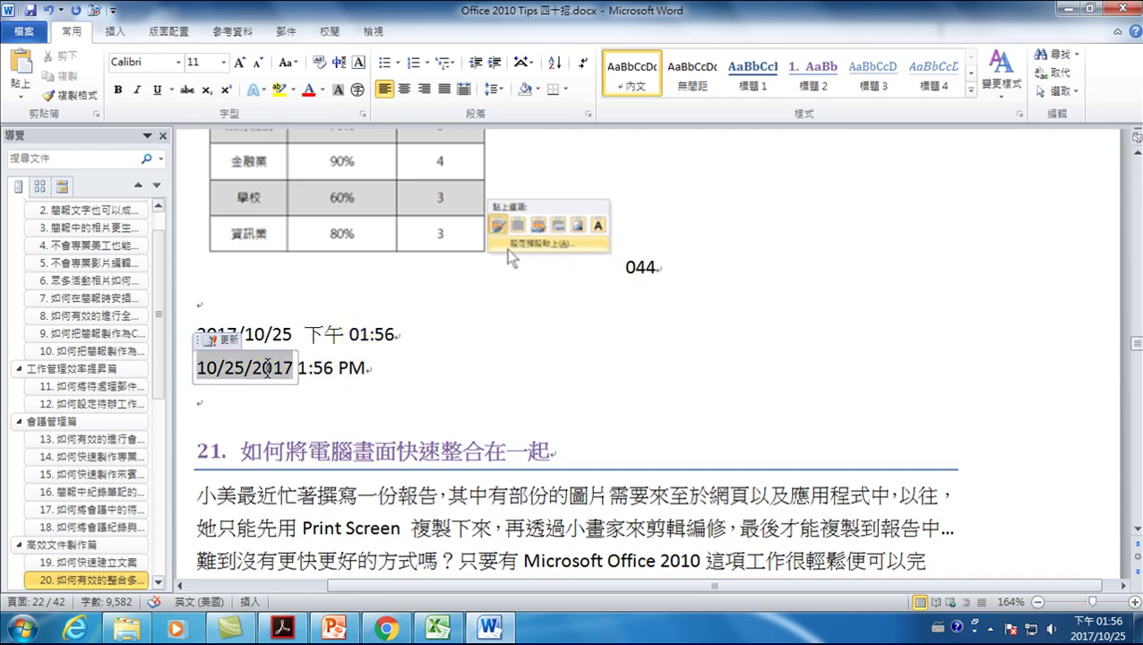
{"action": "left_click", "coordinate": [312, 368]}
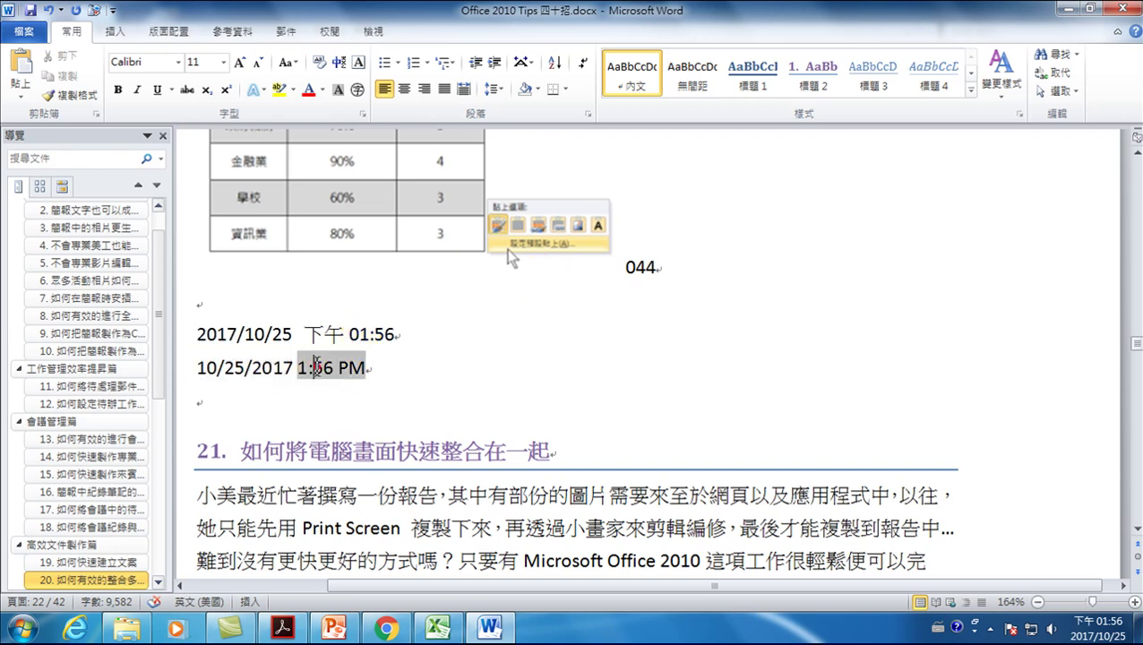
{"action": "left_click", "coordinate": [376, 368]}
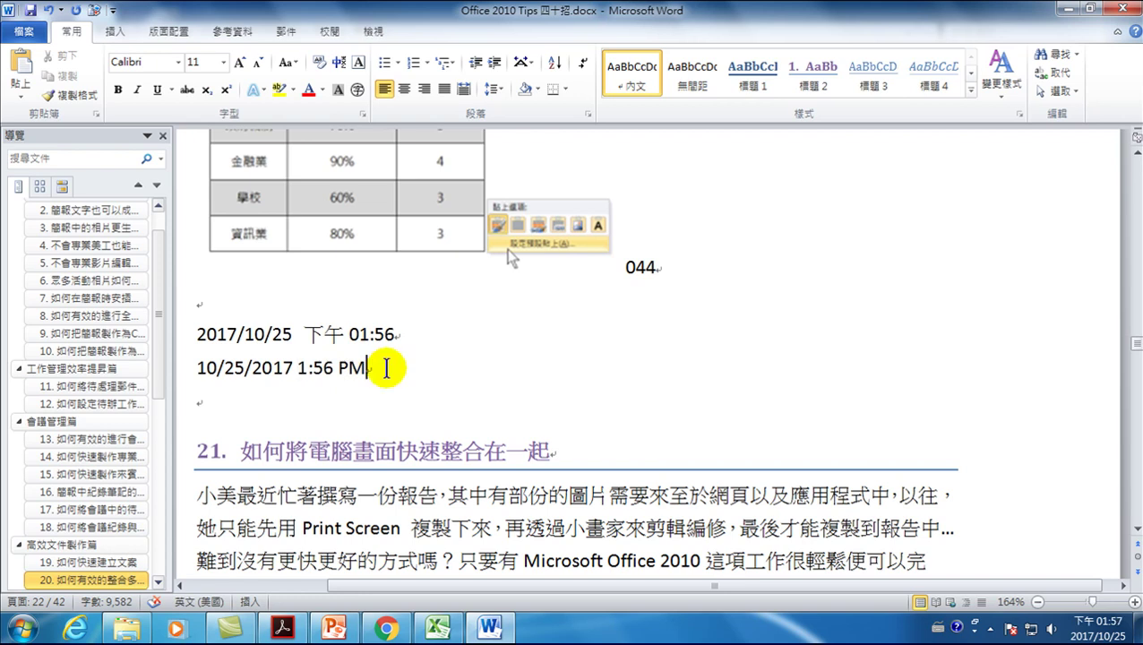
{"action": "left_click", "coordinate": [242, 369]}
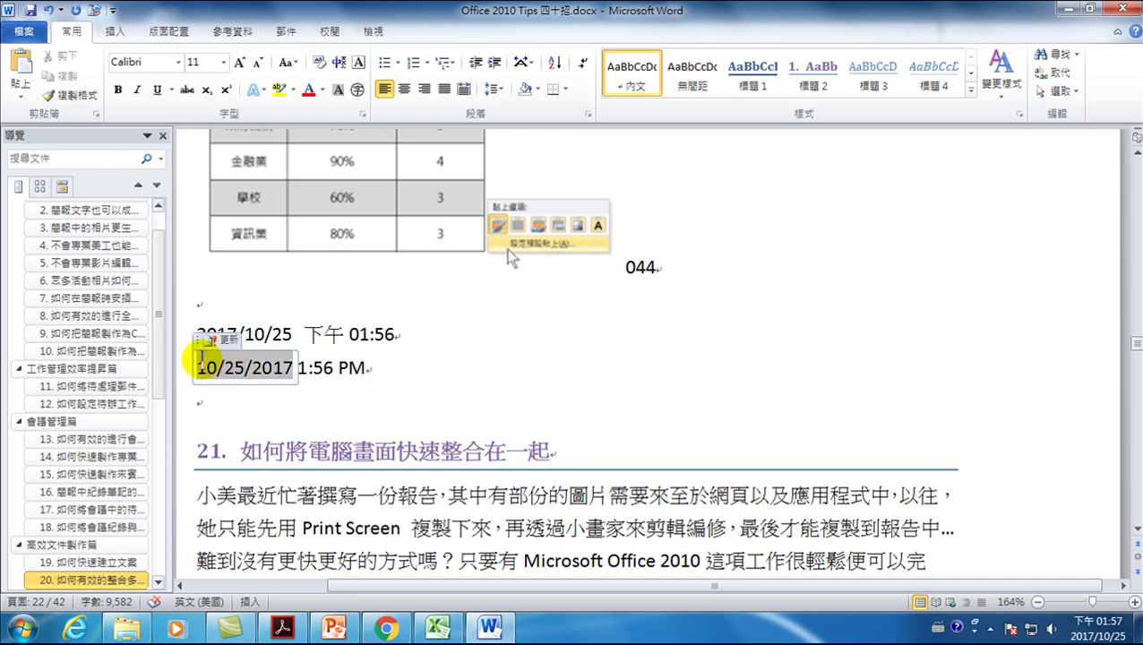
{"action": "left_click", "coordinate": [309, 367]}
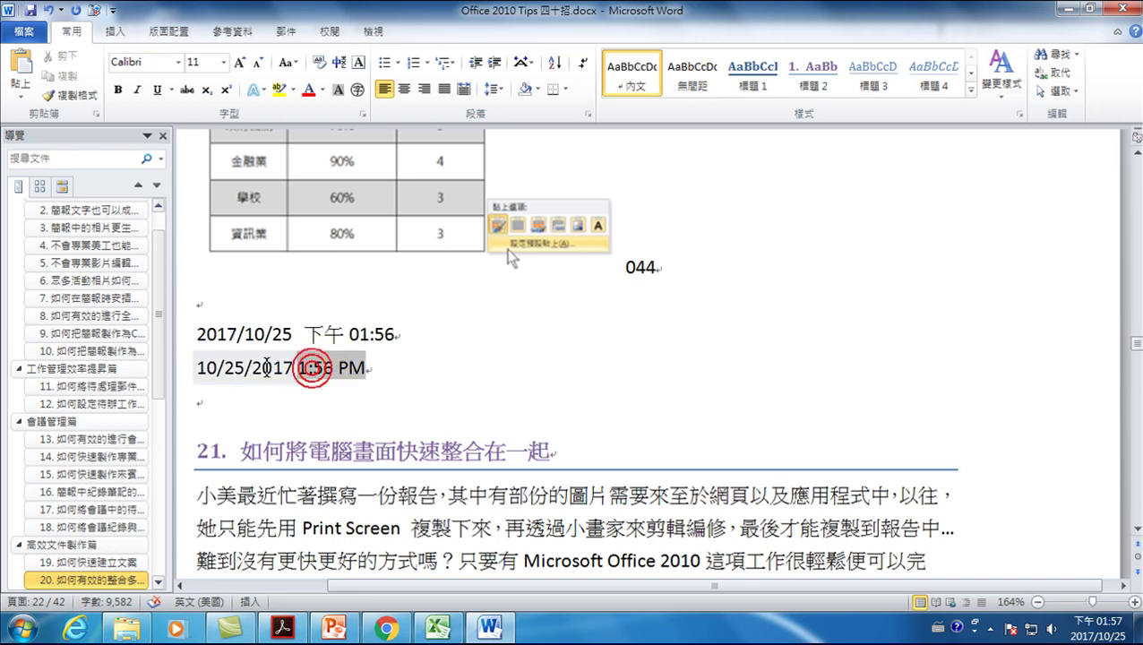
{"action": "left_click_drag", "start_coordinate": [312, 367], "coordinate": [233, 356]}
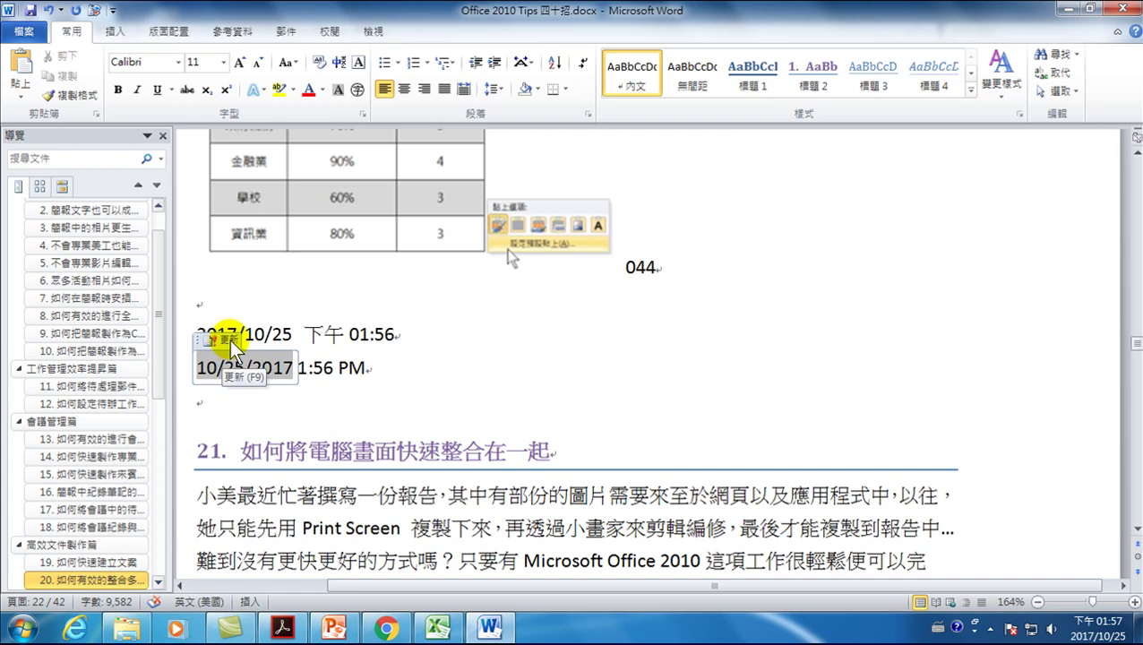
- Compare the typed '2017/10/25' plain text with the shaded date field on the second line
{"action": "left_click", "coordinate": [381, 334]}
{"action": "mouse_move", "coordinate": [383, 333]}
{"action": "left_mouse_down"}
{"action": "mouse_move", "coordinate": [235, 336]}
{"action": "mouse_move", "coordinate": [242, 346]}
{"action": "left_mouse_up"}
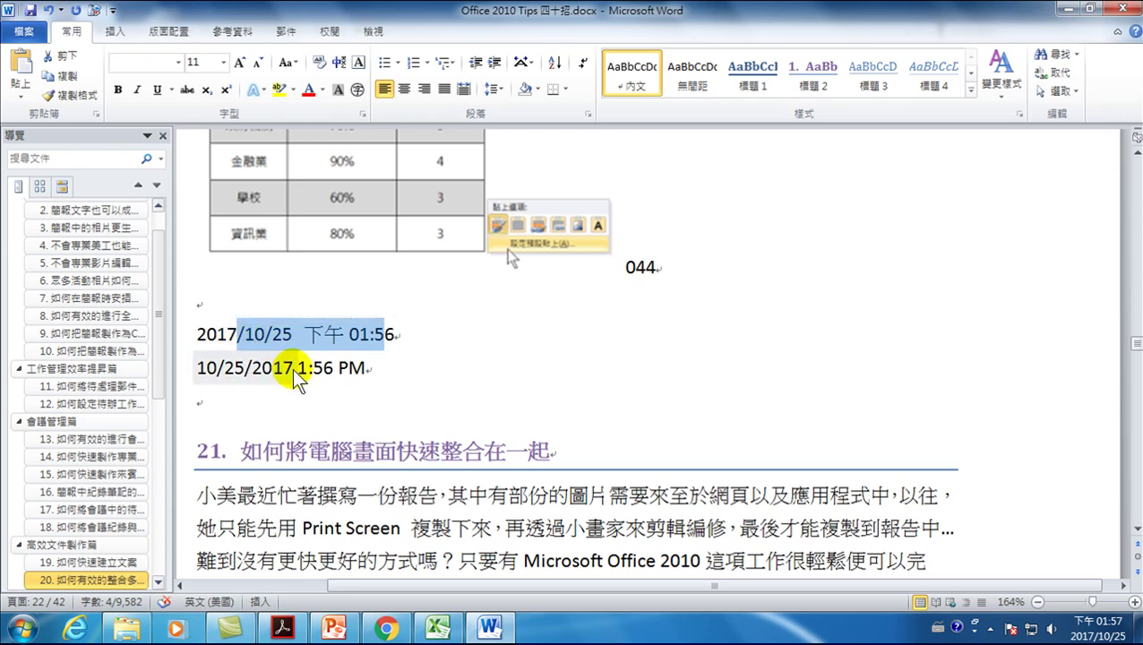
{"action": "left_click", "coordinate": [231, 374]}
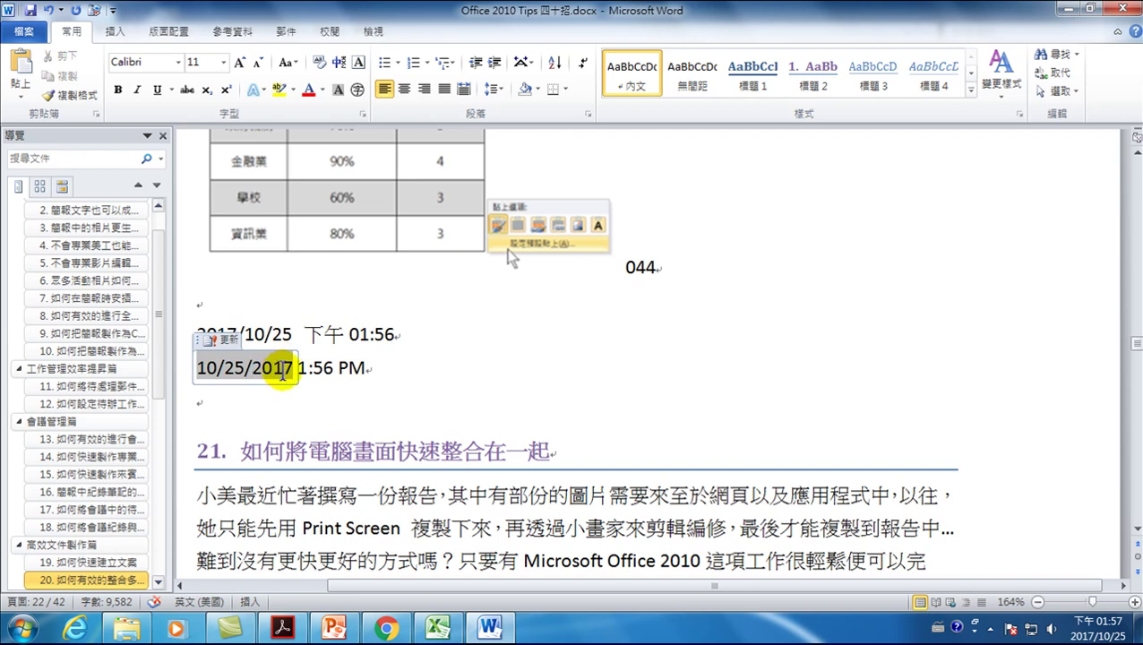
{"action": "left_click", "coordinate": [327, 333]}
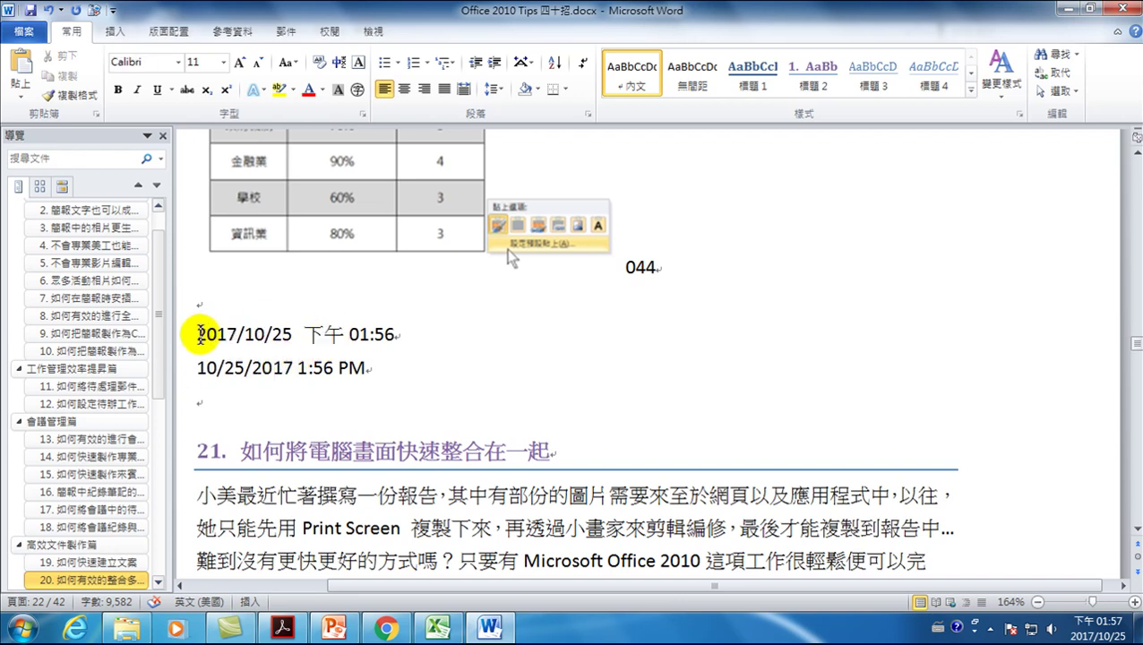
{"action": "left_click_drag", "start_coordinate": [198, 333], "coordinate": [292, 334]}
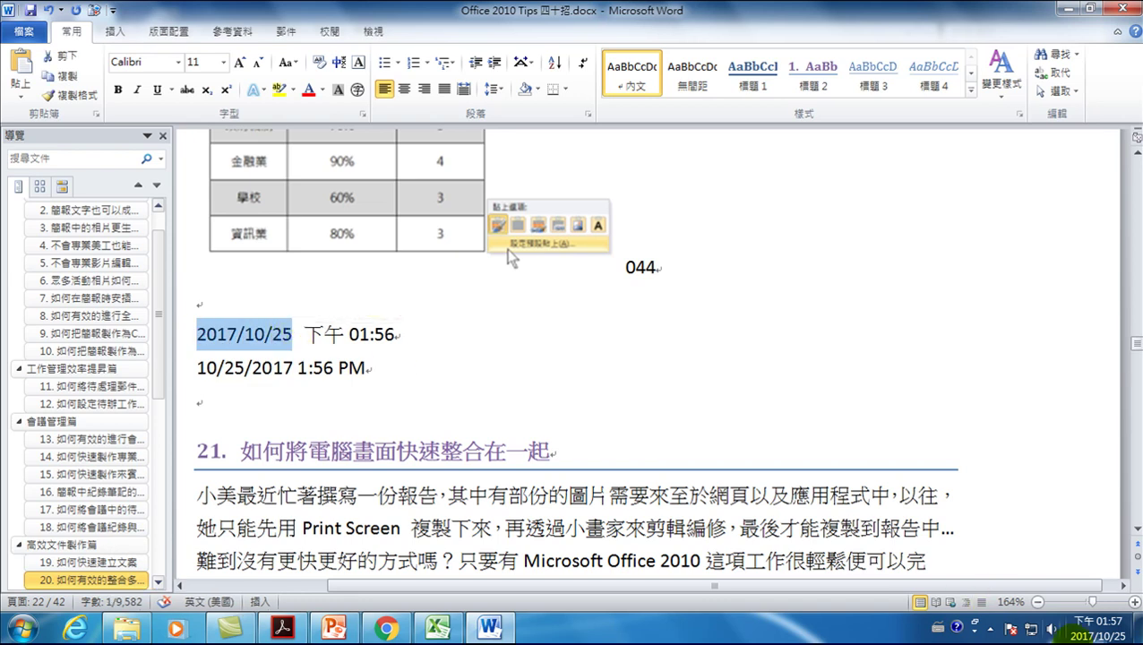
{"action": "left_click", "coordinate": [253, 363]}
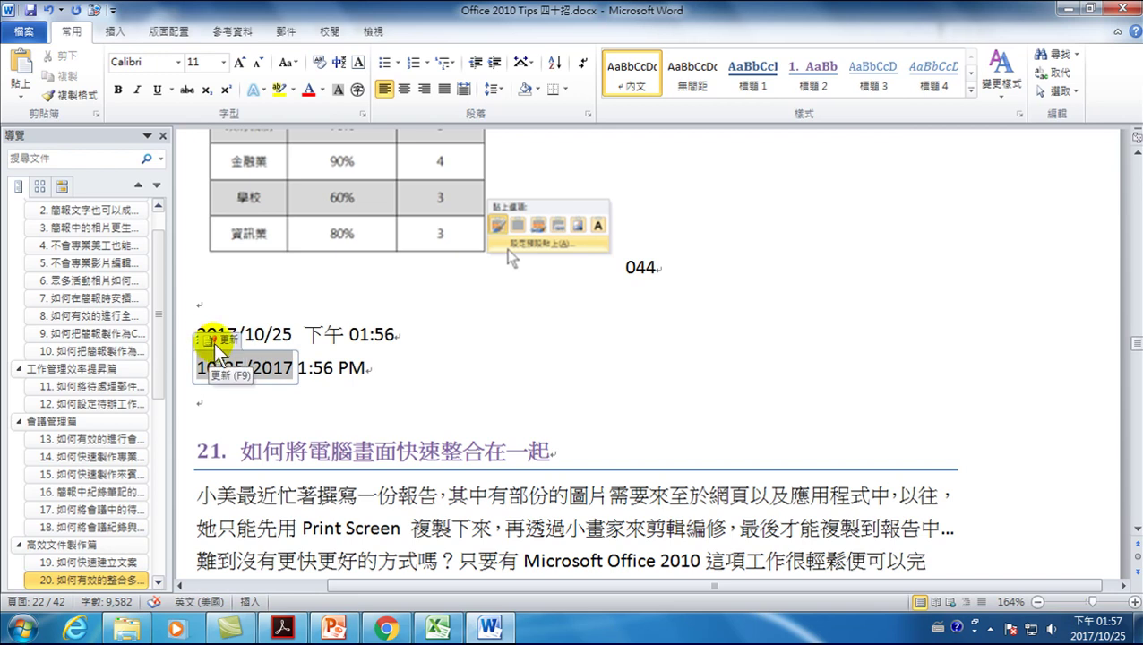
- Update the date field, then add a blank line after '10/25/2017 1:56 PM'
{"action": "left_click", "coordinate": [224, 344]}
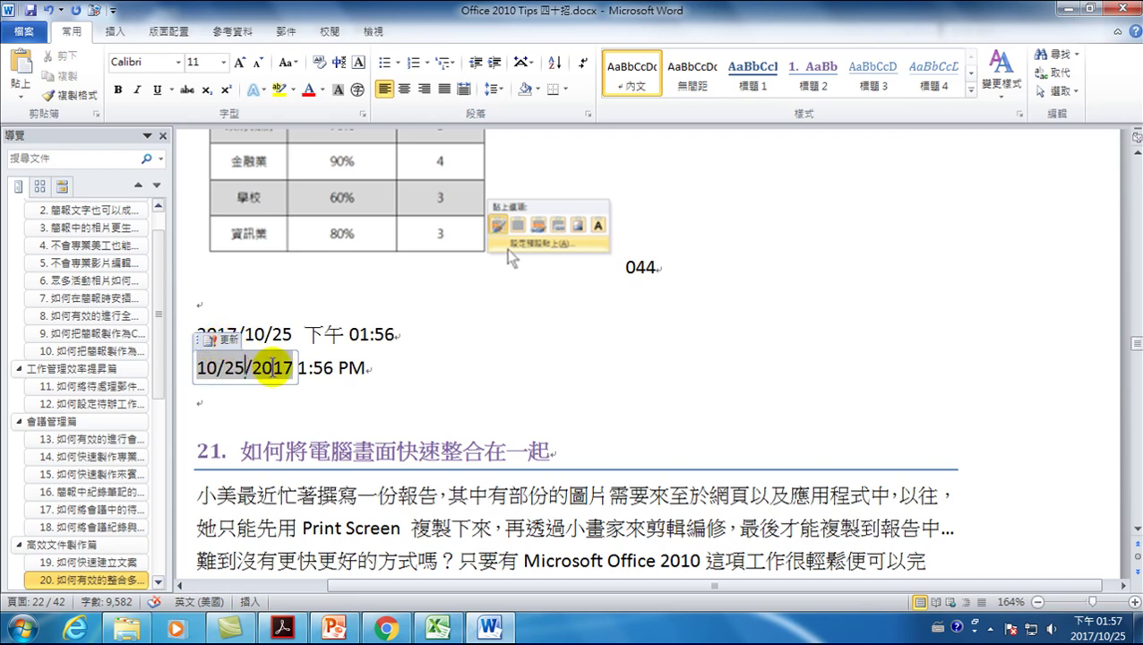
{"action": "left_click", "coordinate": [388, 367]}
{"action": "left_click", "coordinate": [387, 367]}
{"action": "key", "text": "Return"}
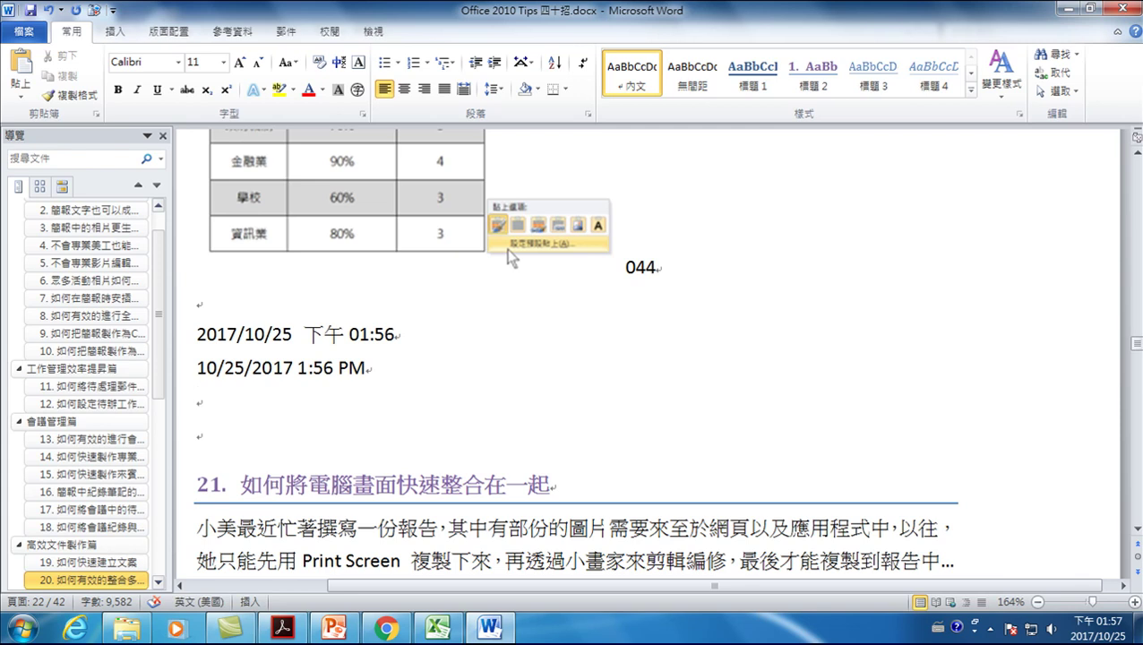
- Insert an automatic date 10/25/2017 and time 1:57 PM on the third line
{"action": "key", "text": "alt+shift+d"}
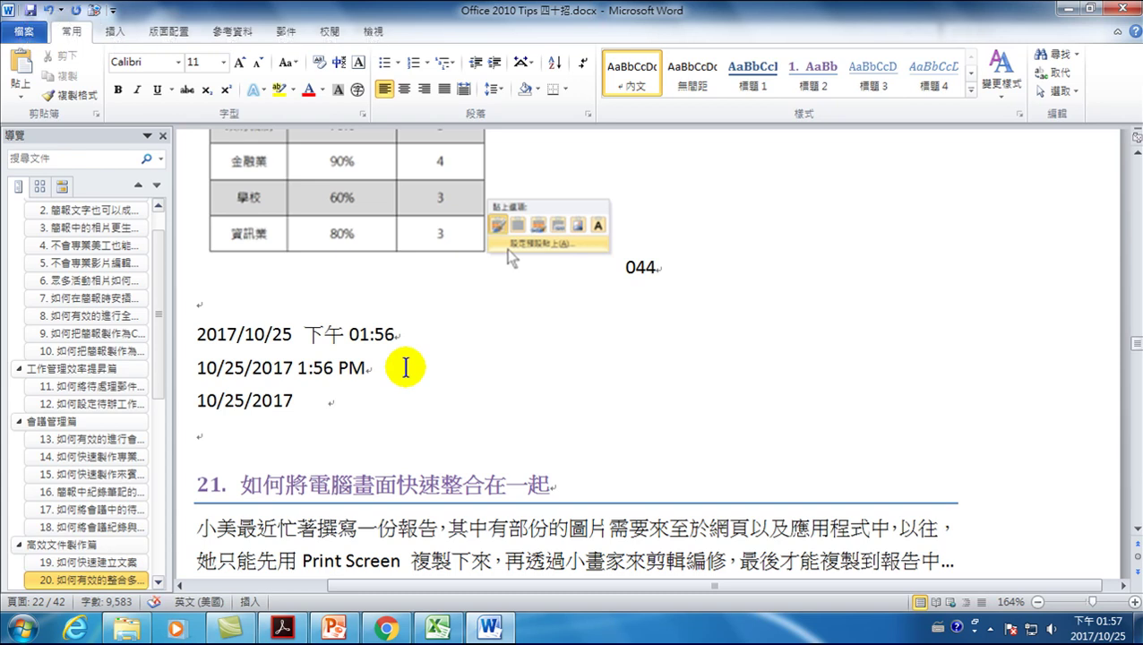
{"action": "key", "text": "alt+shift+t"}
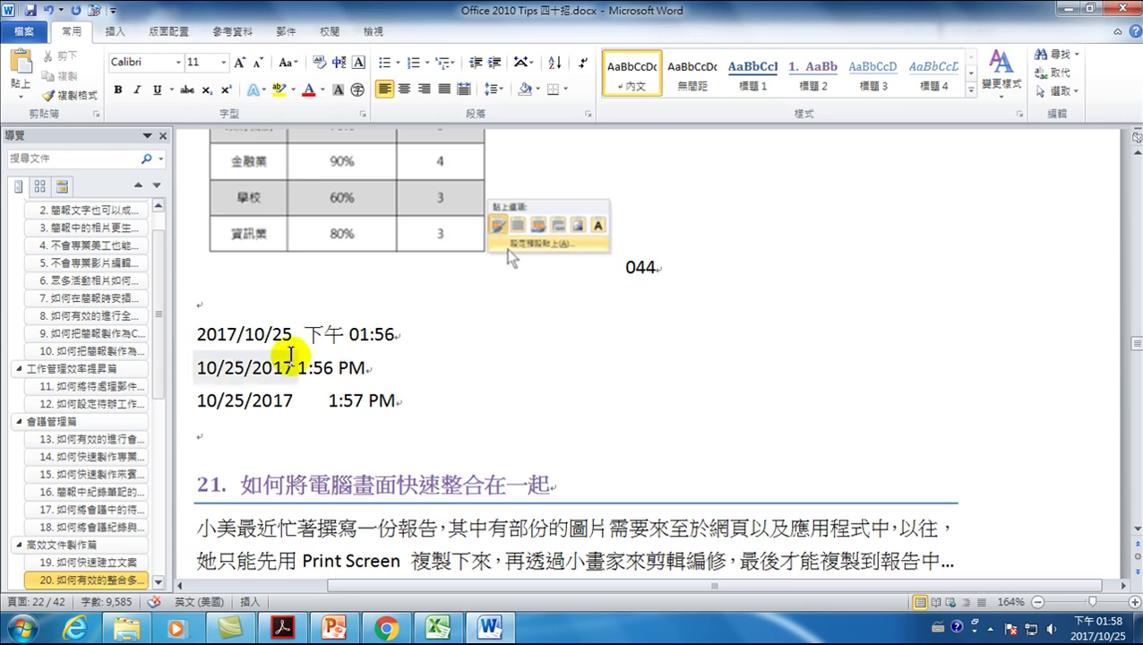
{"action": "left_click", "coordinate": [369, 399]}
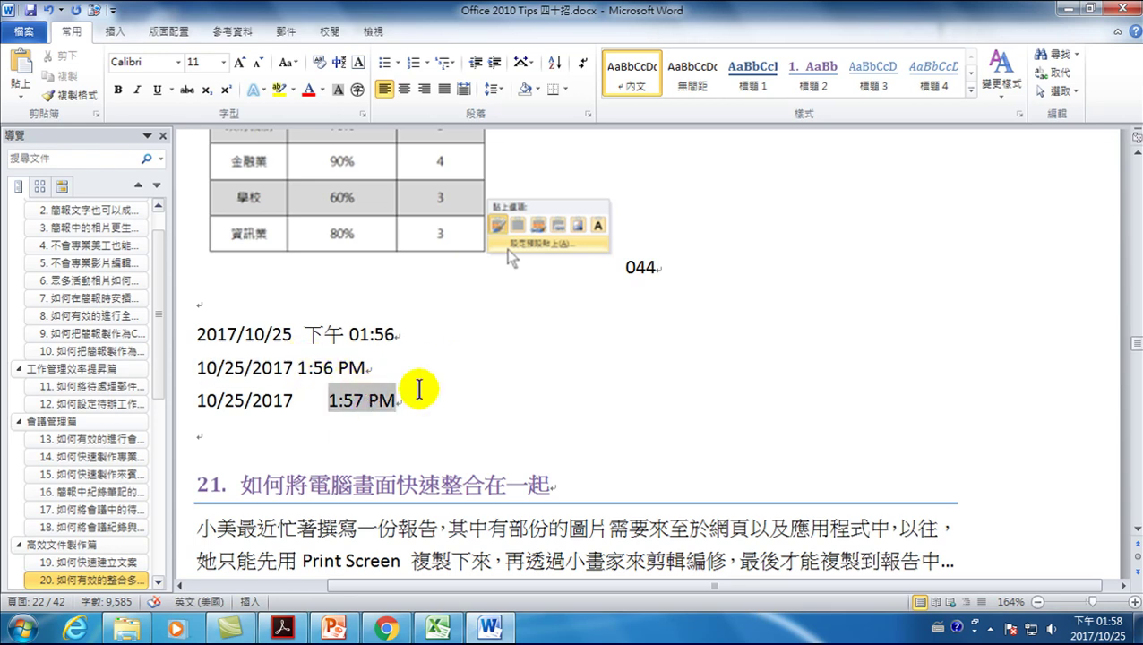